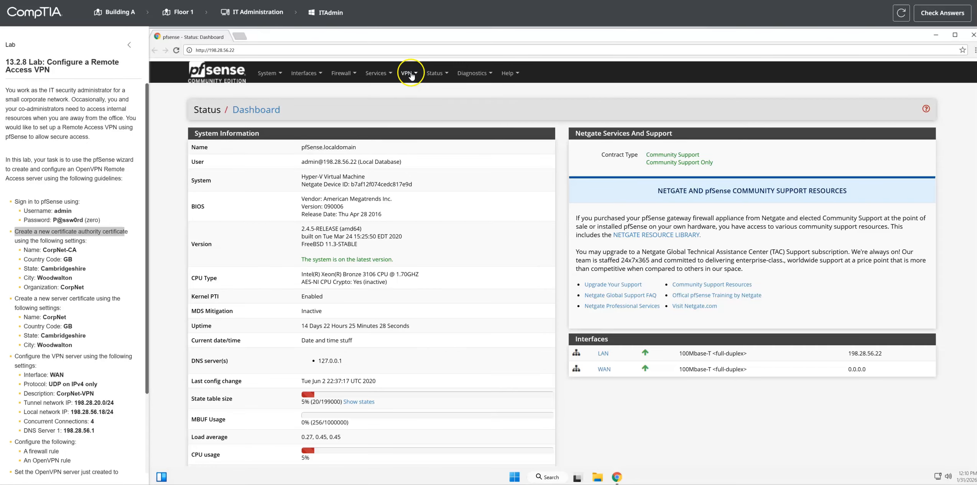
Step: Start the OpenVPN remote access server wizard with Local User Access as the authentication backend
left_click(410, 74)
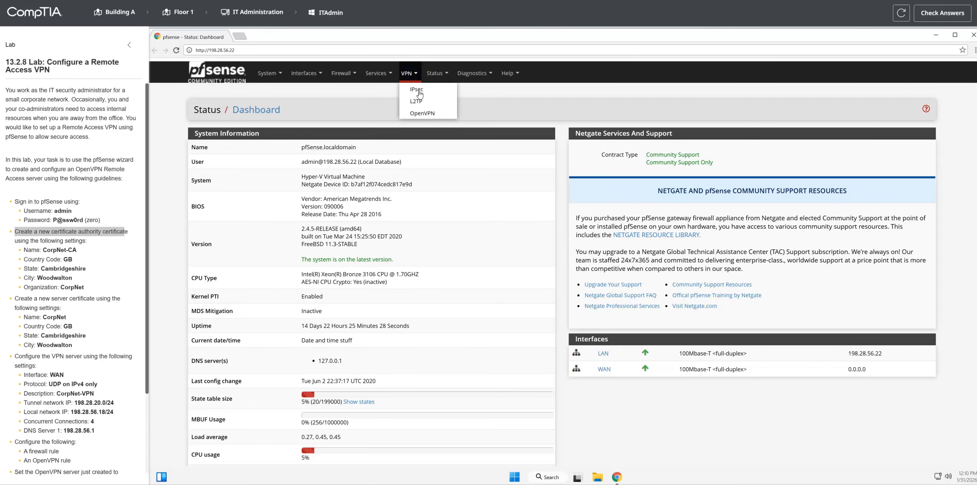
left_click(430, 116)
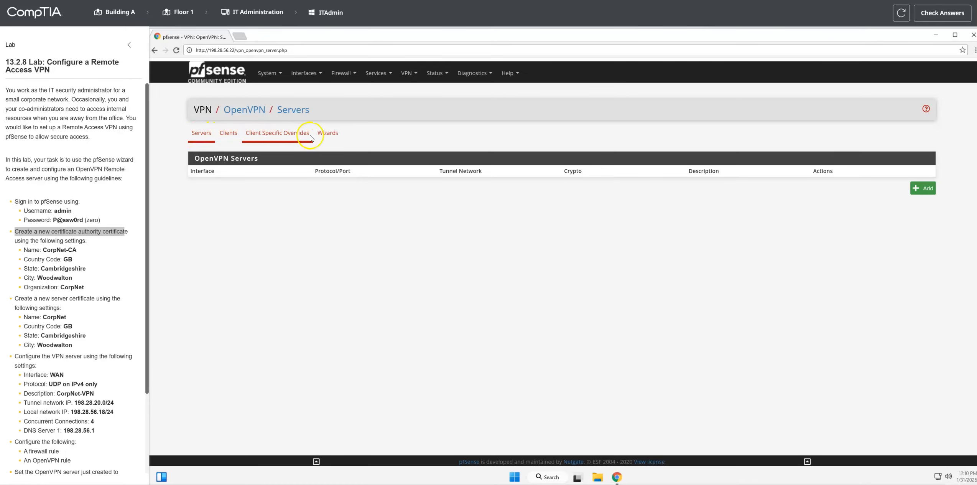
left_click(333, 139)
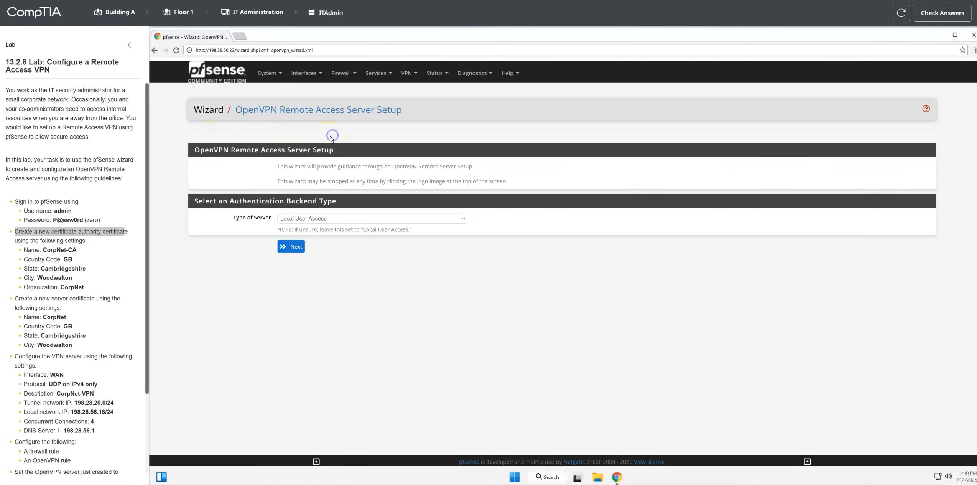
left_click(289, 246)
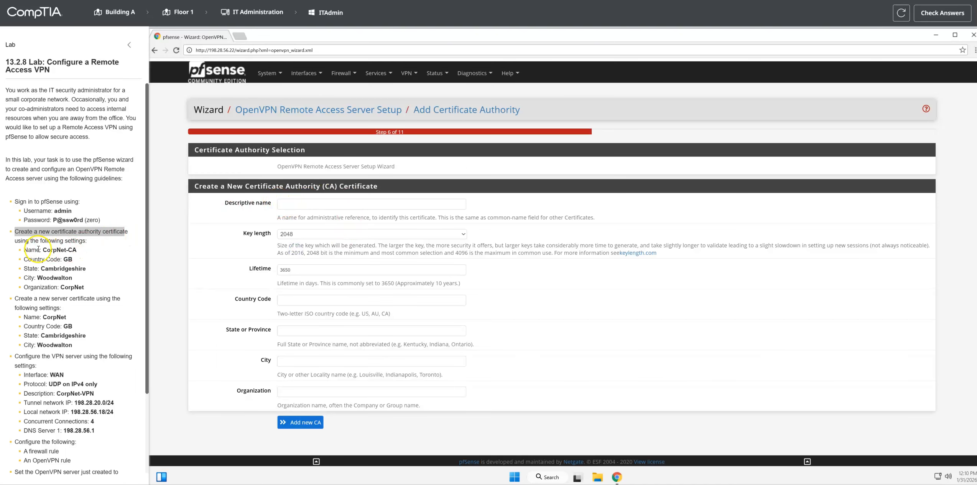
Step: Name the new certificate authority CorpNet-CA, with country code GB and state Cambridgeshire
left_click_drag(42, 250, 77, 249)
left_click(295, 204)
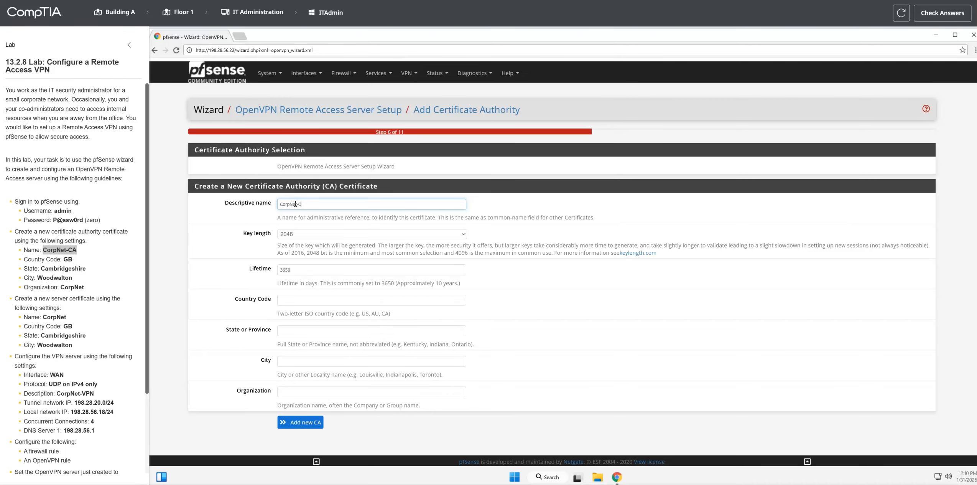
left_click_drag(63, 259, 76, 260)
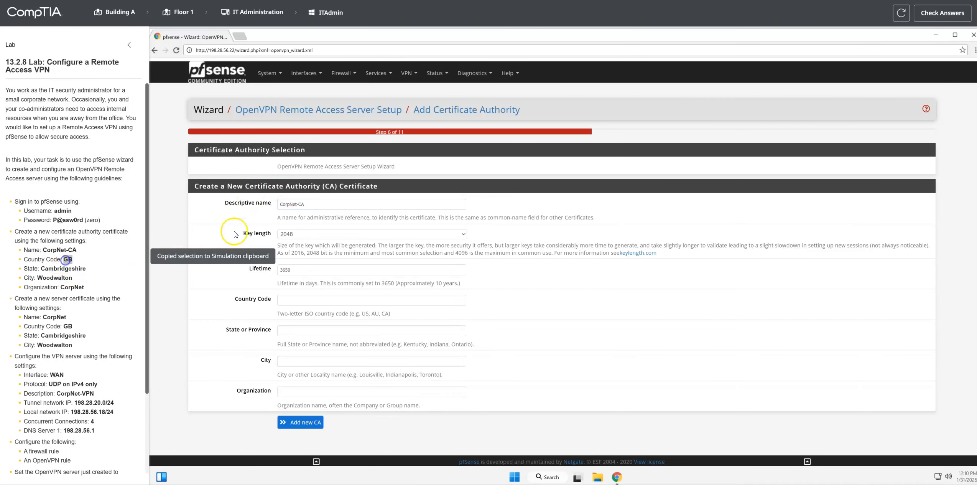
left_click(287, 300)
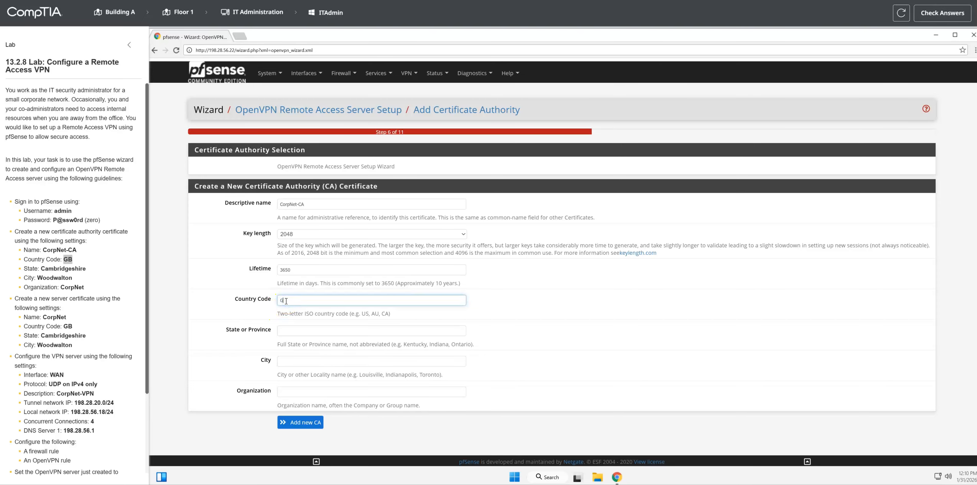
left_click_drag(40, 268, 87, 269)
left_click(291, 330)
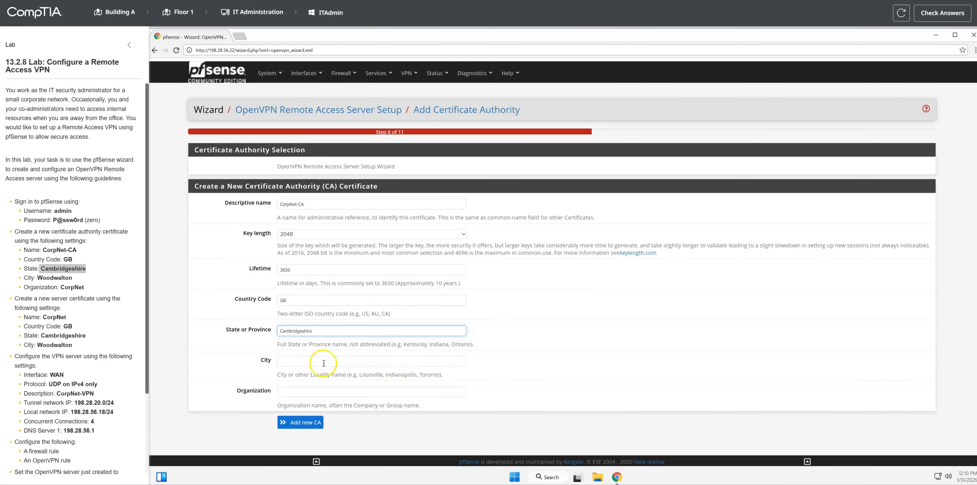
Step: Set the certificate authority's city to Woodwalton and organization to CorpNet, and add the CA
left_click(302, 360)
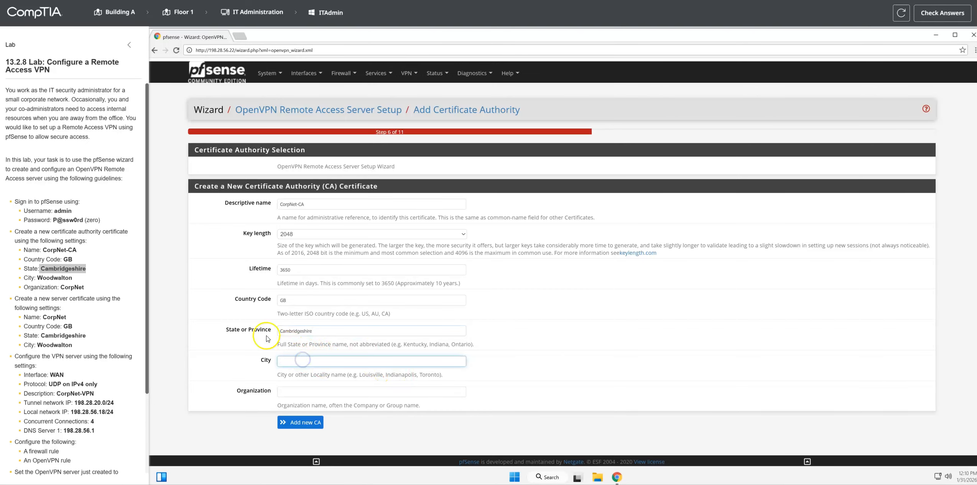
double_click(54, 278)
left_click(285, 360)
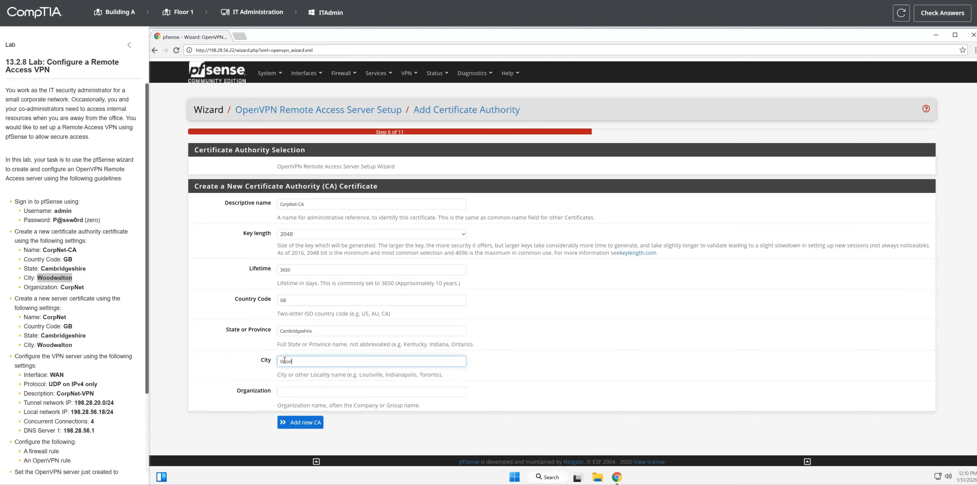
left_click(295, 390)
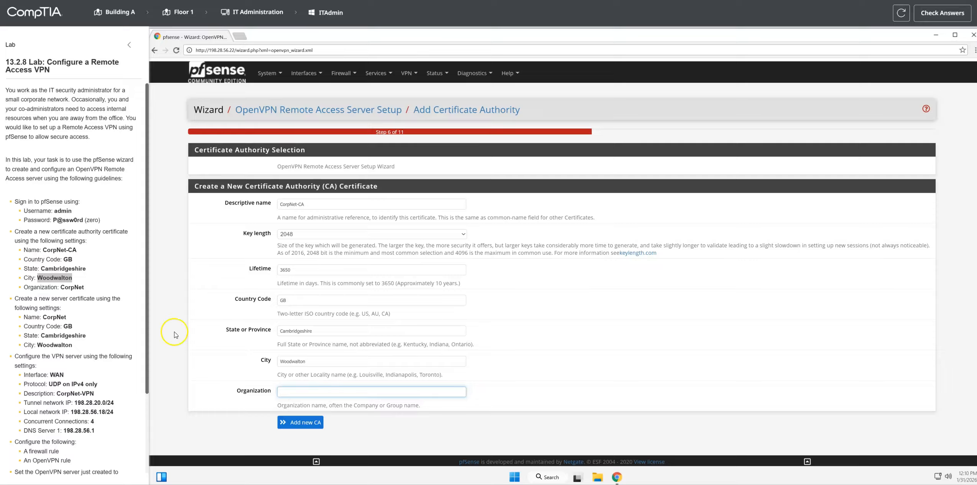
double_click(72, 287)
left_click(290, 390)
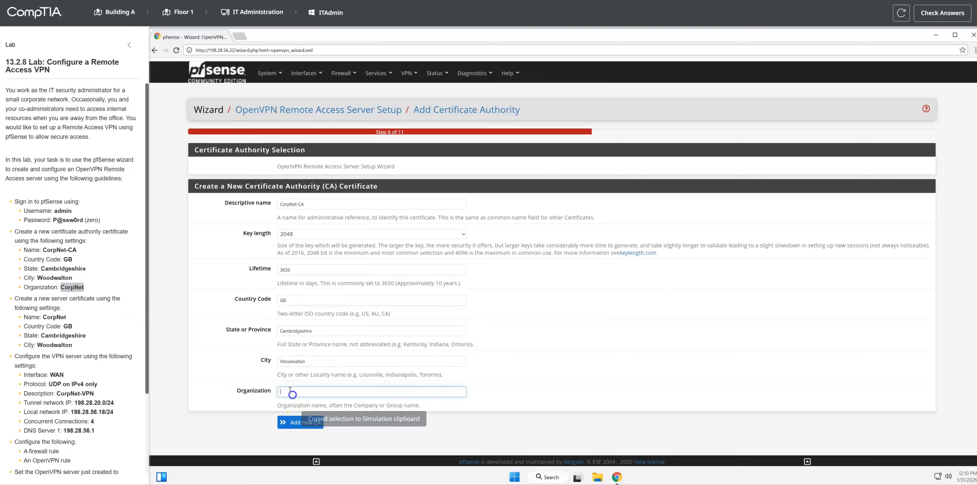
type("CorpNet")
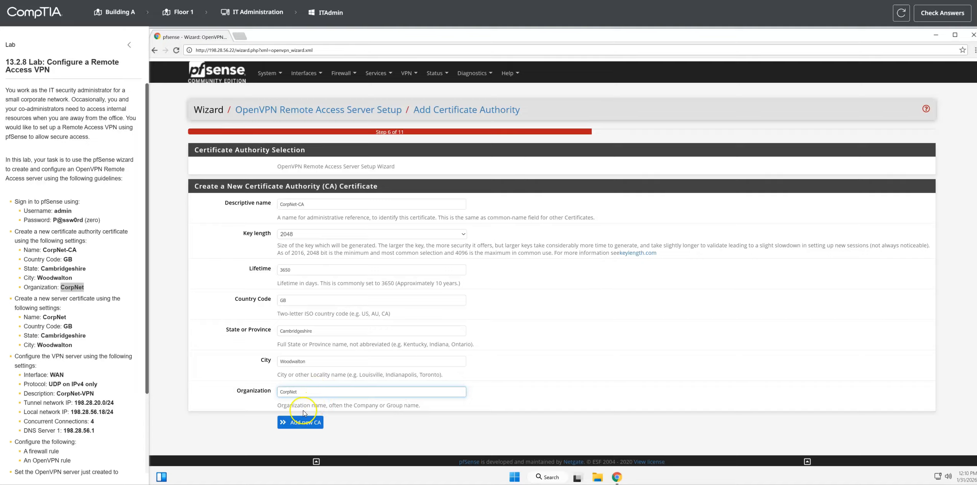
left_click(302, 421)
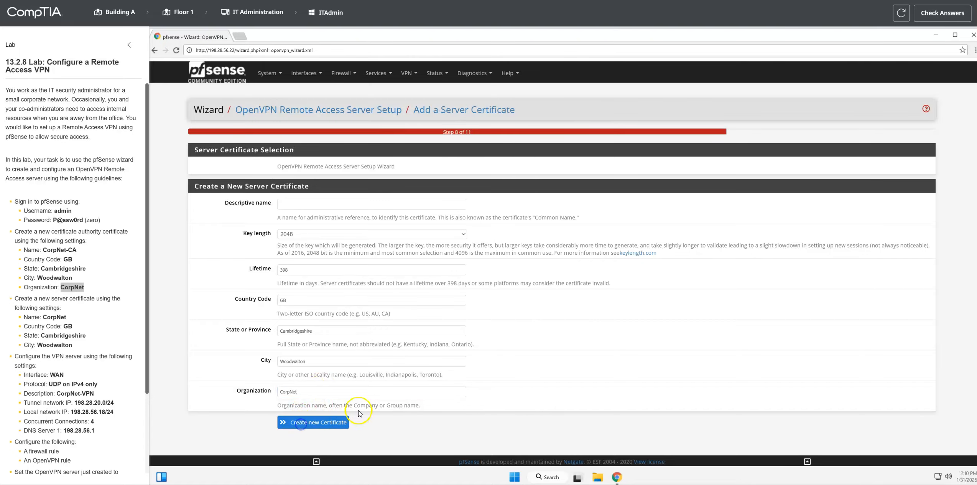
Step: Name the new server certificate CorpNet and create it with the prefilled country, state and city
double_click(54, 317)
left_click(304, 202)
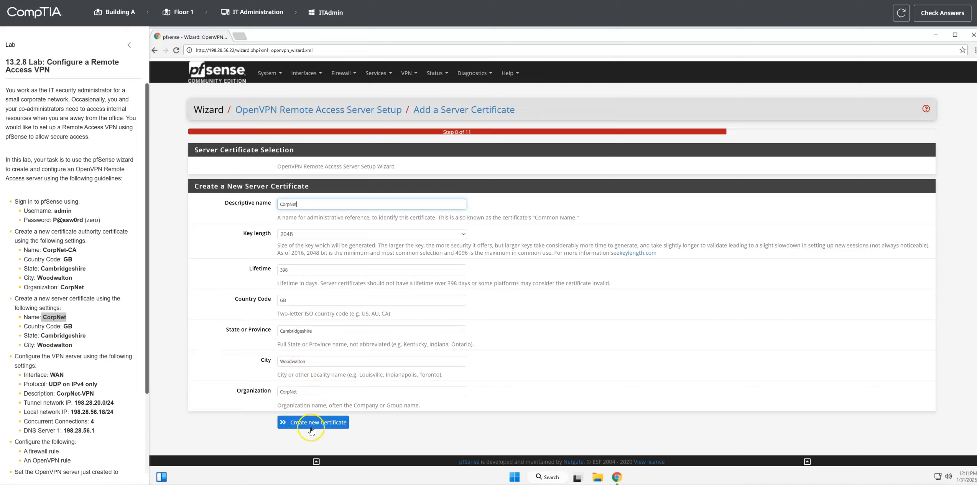
left_click_drag(53, 335, 73, 345)
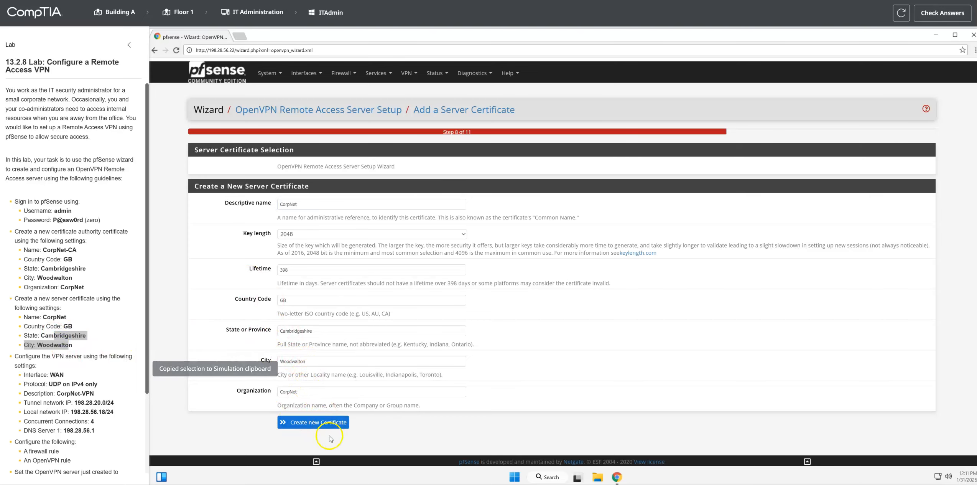
left_click(328, 424)
Step: Set the OpenVPN server's listening interface to WAN
scroll(322, 422, "down", 1)
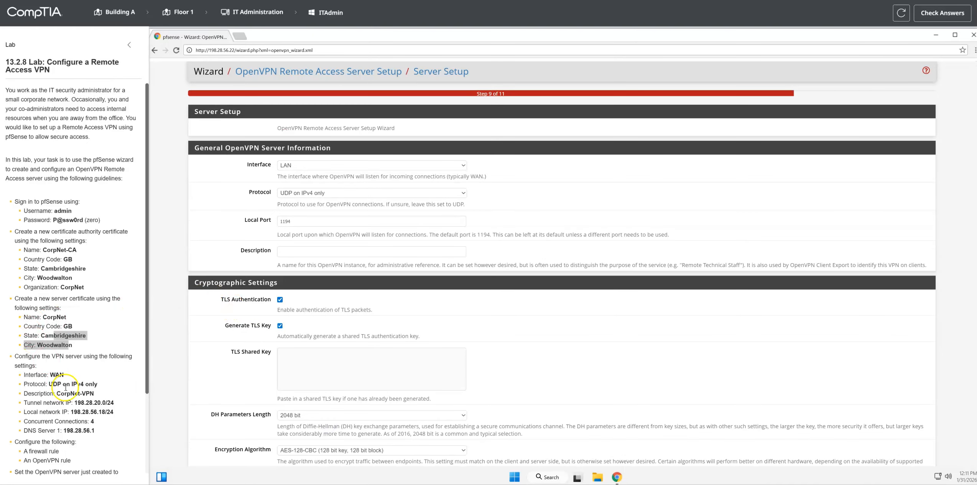
left_click(65, 375)
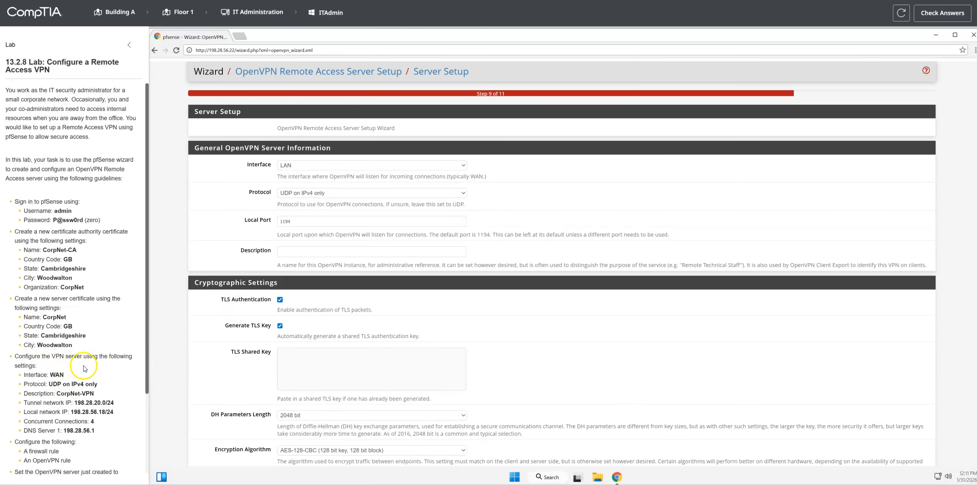
left_click_drag(23, 374, 64, 375)
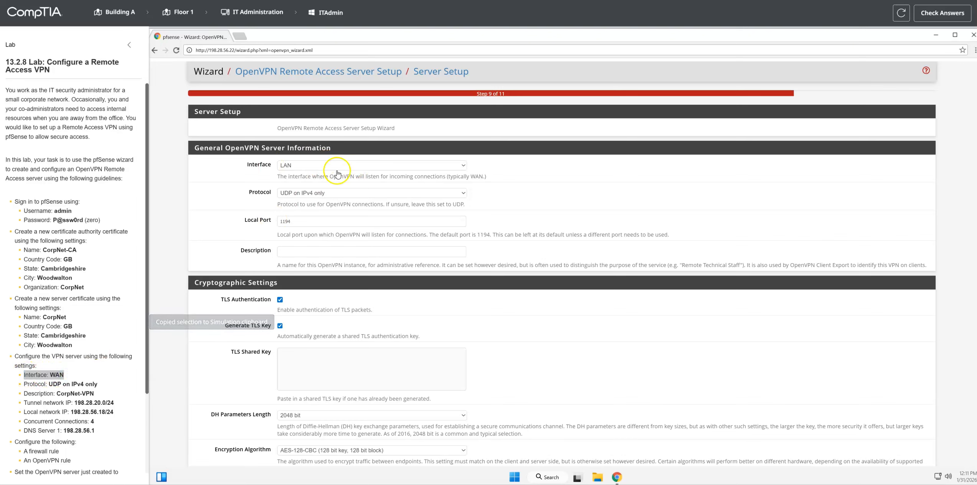
left_click(400, 165)
left_click(305, 183)
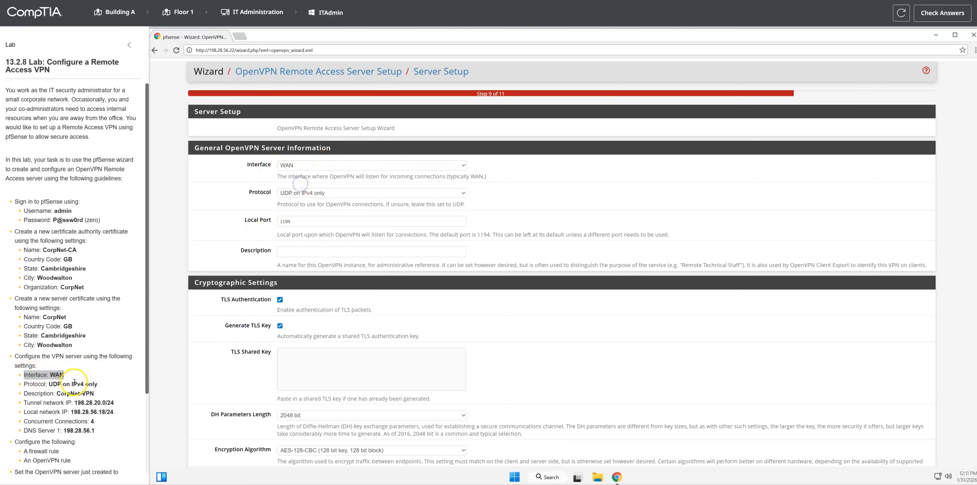
Step: Keep the server protocol as UDP on IPv4 only and set its description to CorpNet-VPN
scroll(53, 361, "down", 1)
left_click_drag(47, 346, 97, 345)
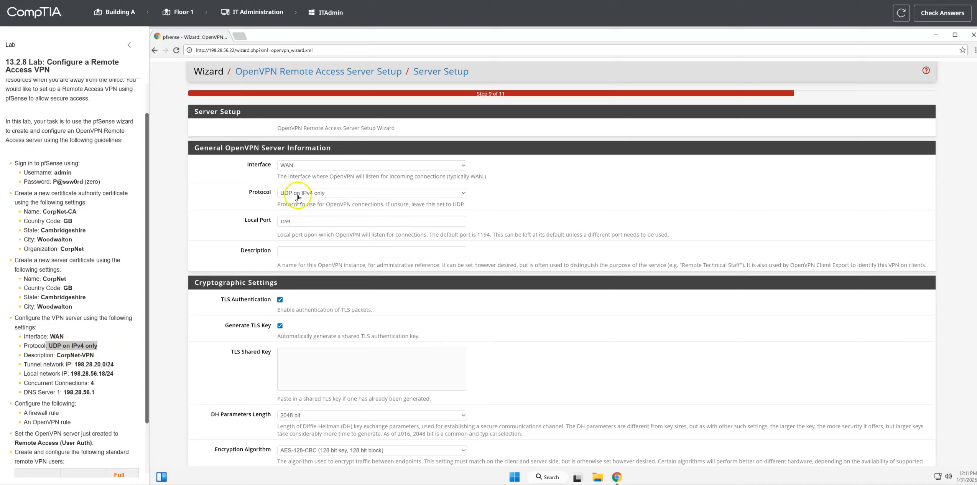
left_click_drag(57, 355, 94, 355)
left_click(291, 251)
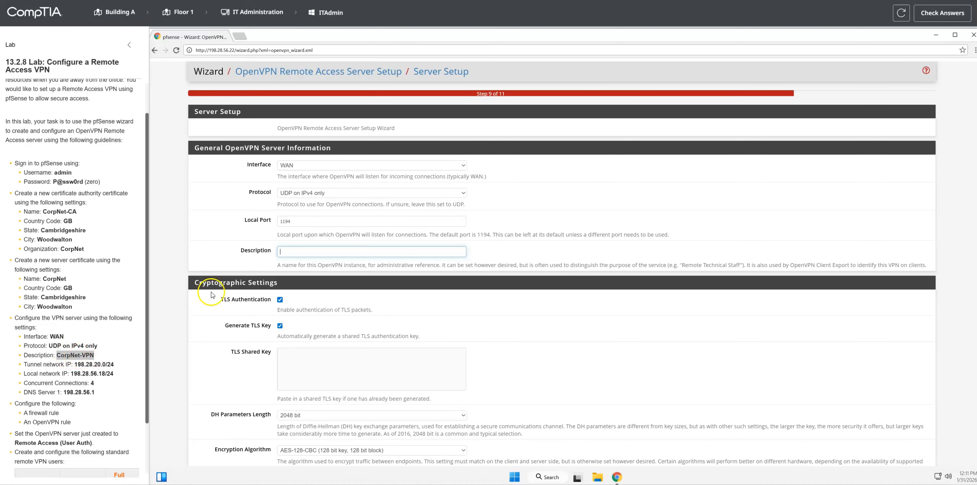
type("CorpNet-VPN")
Step: Set the tunnel network to 198.28.20.0/24 and the local network to 198.28.56.18/24 in the tunnel settings
left_click_drag(23, 363, 114, 364)
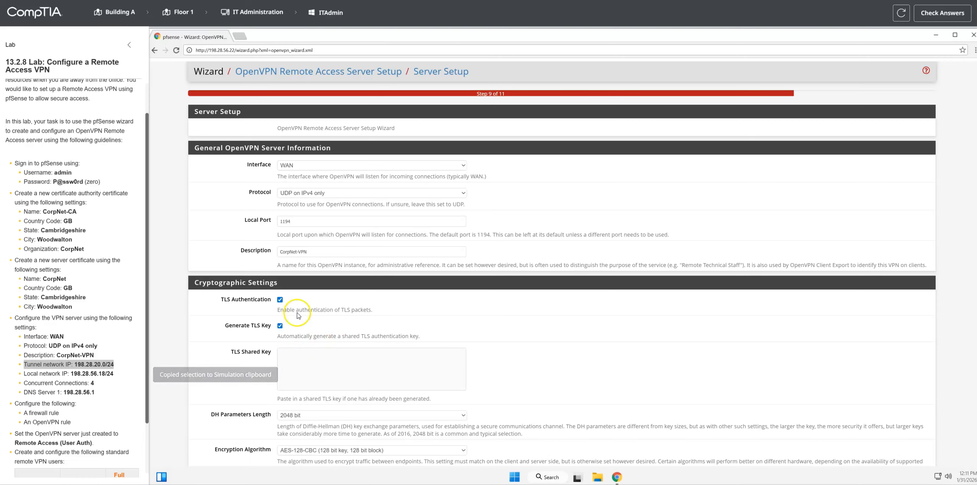
scroll(269, 307, "down", 8)
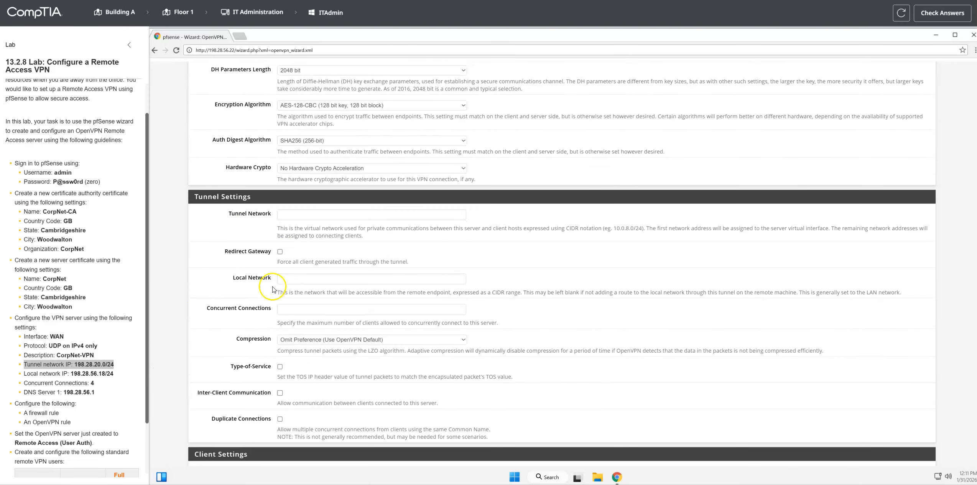
left_click(290, 214)
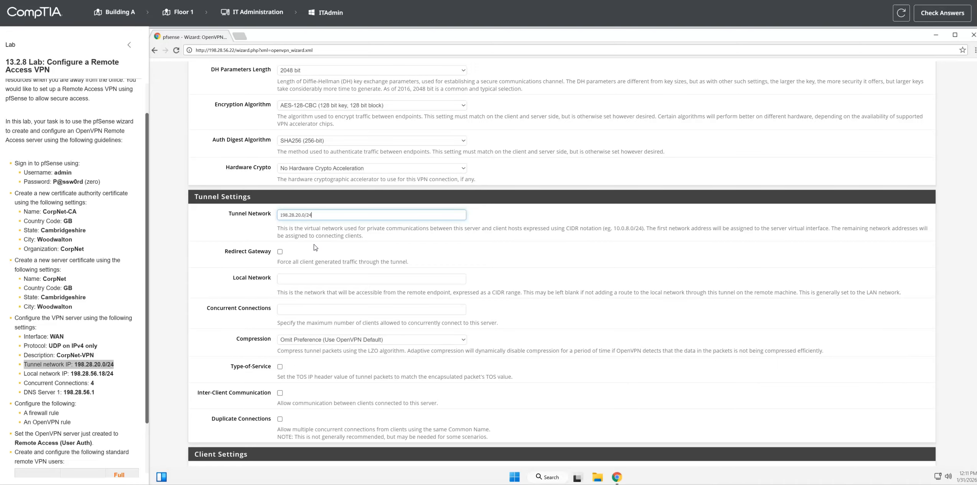
left_click_drag(23, 373, 114, 371)
left_click(290, 278)
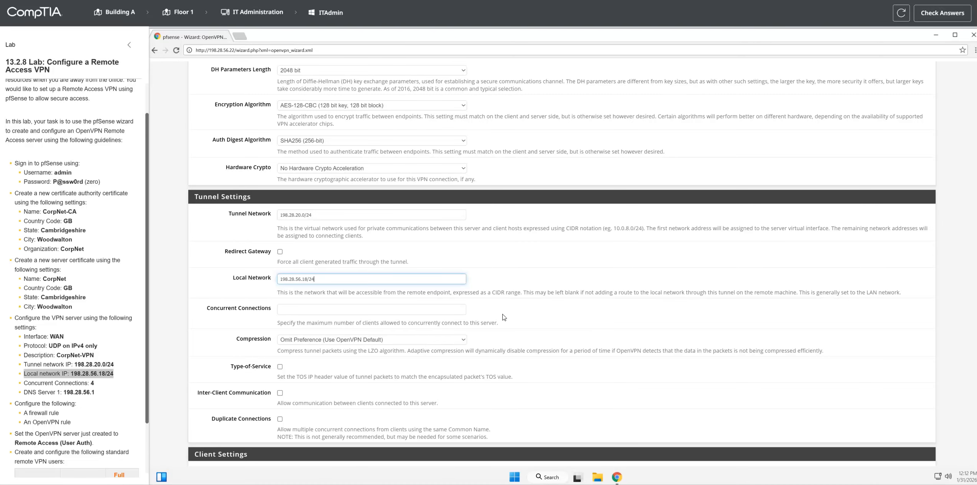
Step: Limit the VPN server to 4 concurrent connections
left_click_drag(22, 383, 104, 383)
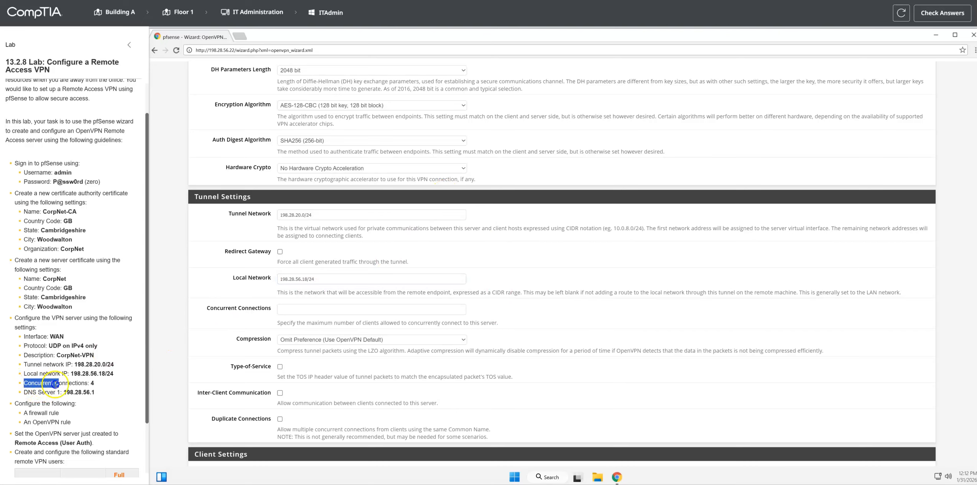
left_click(292, 309)
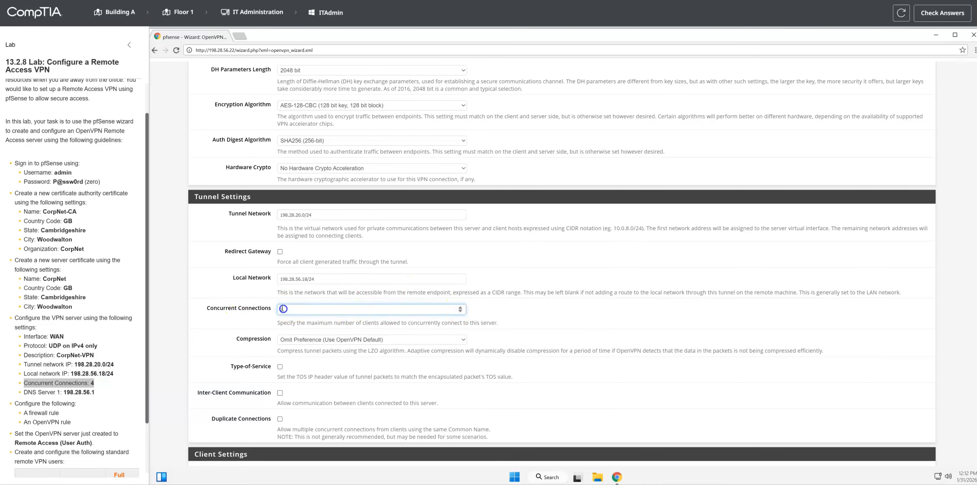
type("4")
Step: Set DNS Server 1 for clients to 198.28.56.1 and proceed to the wizard's firewall rule configuration
left_click_drag(25, 392, 98, 392)
scroll(338, 330, "down", 8)
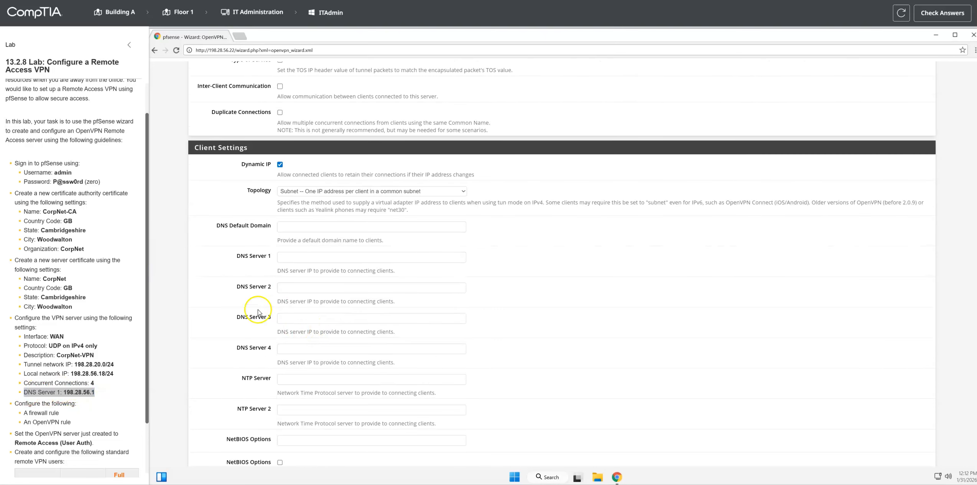
left_click(291, 256)
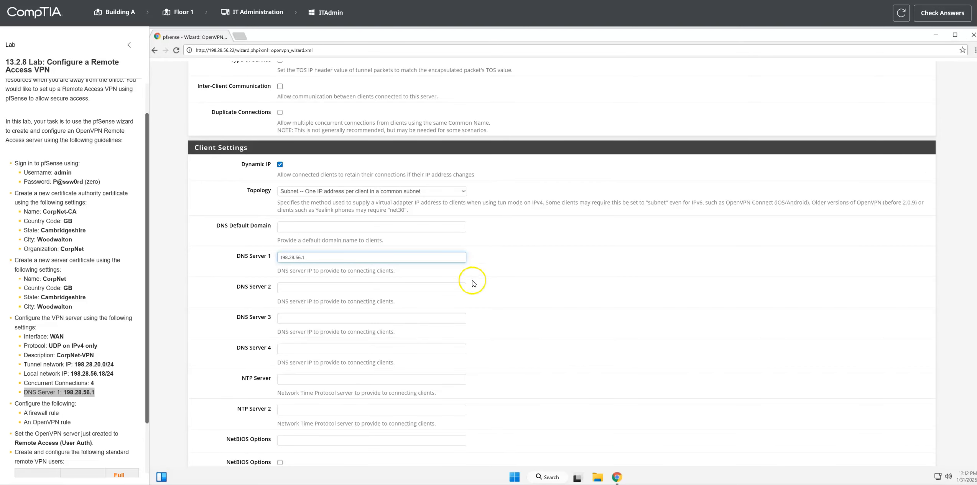
scroll(298, 310, "down", 5)
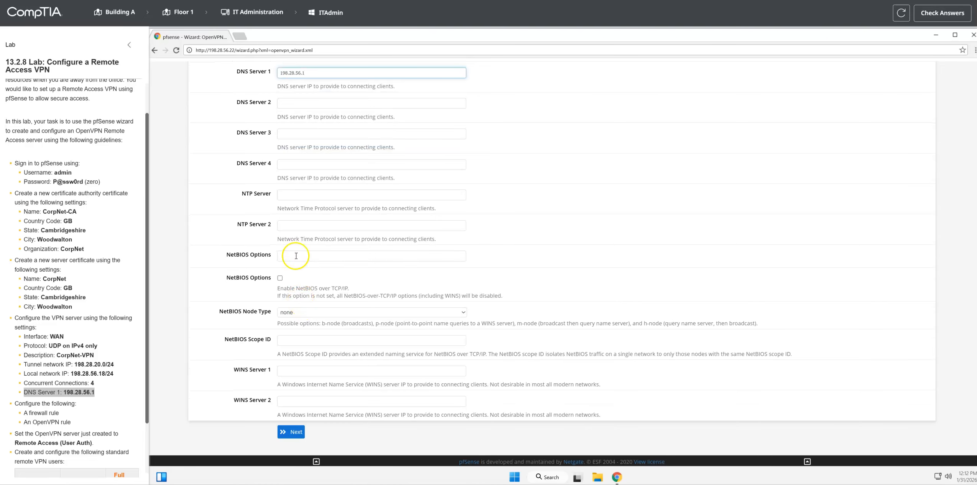
left_click(291, 431)
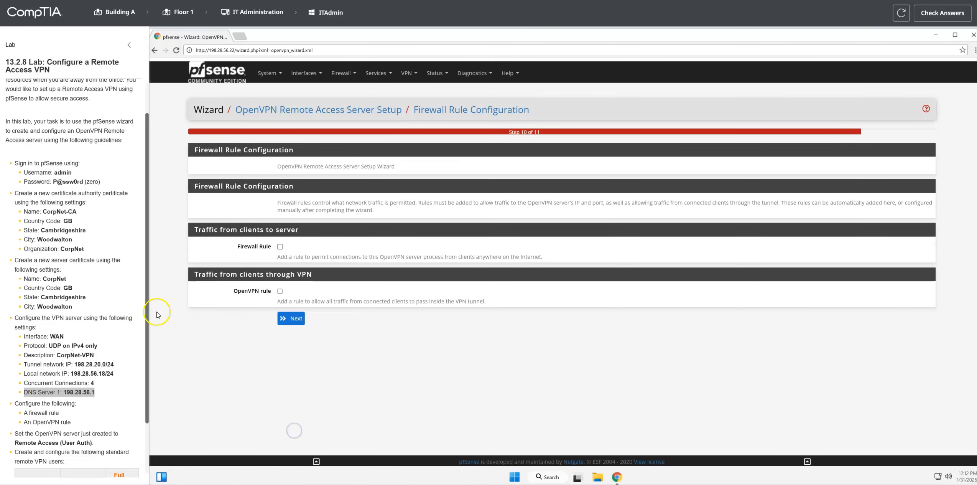
Step: Enable both the firewall rule and the OpenVPN rule, and finish the wizard
left_click_drag(24, 412, 71, 422)
left_click(280, 246)
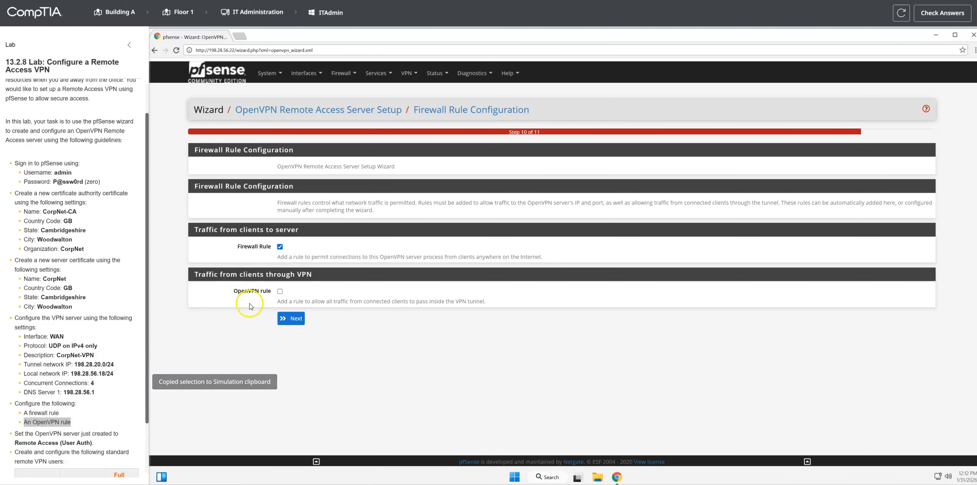
left_click(280, 291)
left_click(294, 318)
scroll(110, 353, "down", 2)
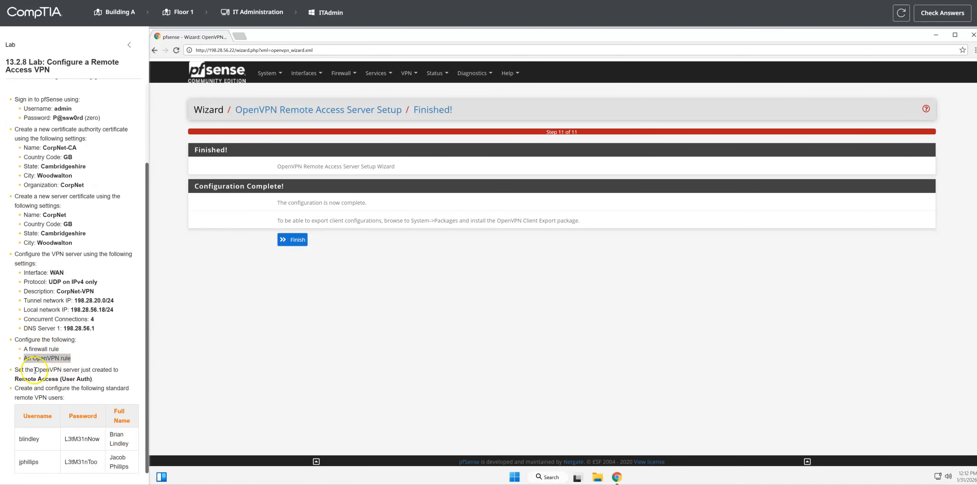
left_click_drag(30, 370, 119, 369)
left_click(293, 239)
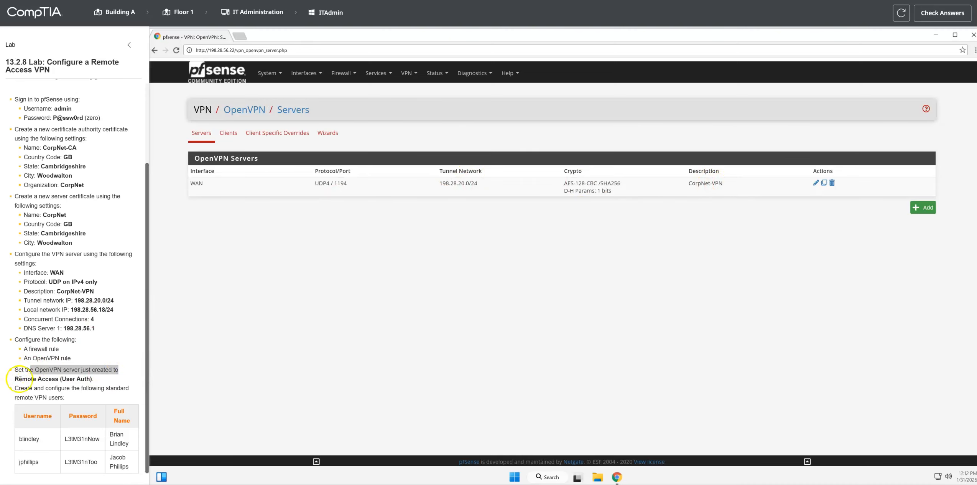
Step: Set the CorpNet-VPN server's mode to Remote Access ( User Auth ) and save the server
left_click_drag(15, 379, 94, 381)
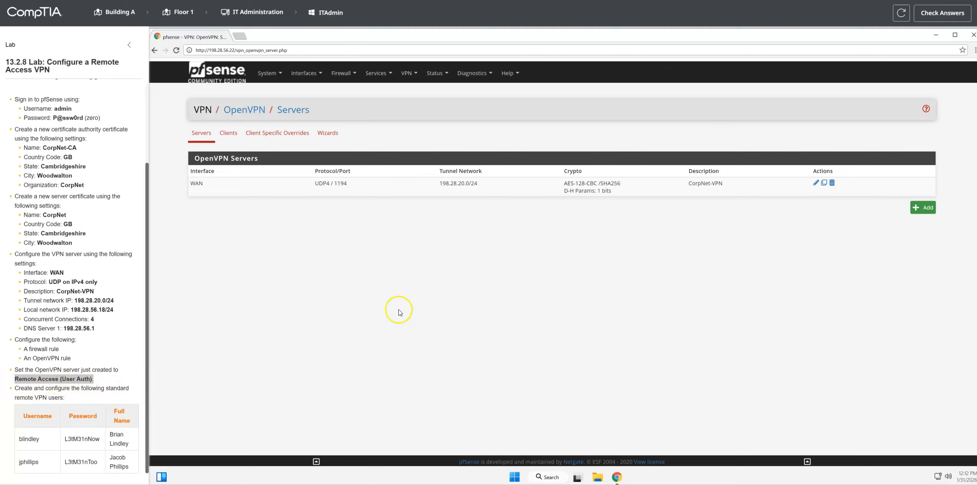
left_click(816, 184)
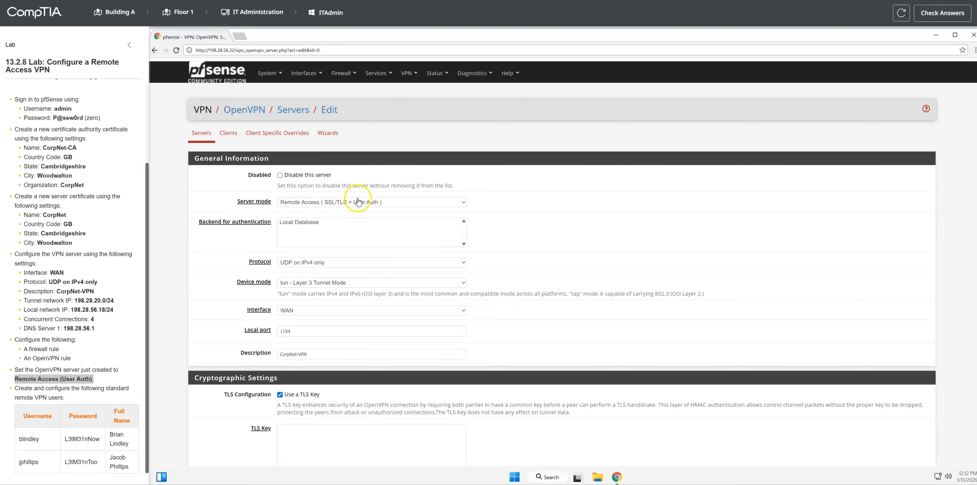
left_click(413, 202)
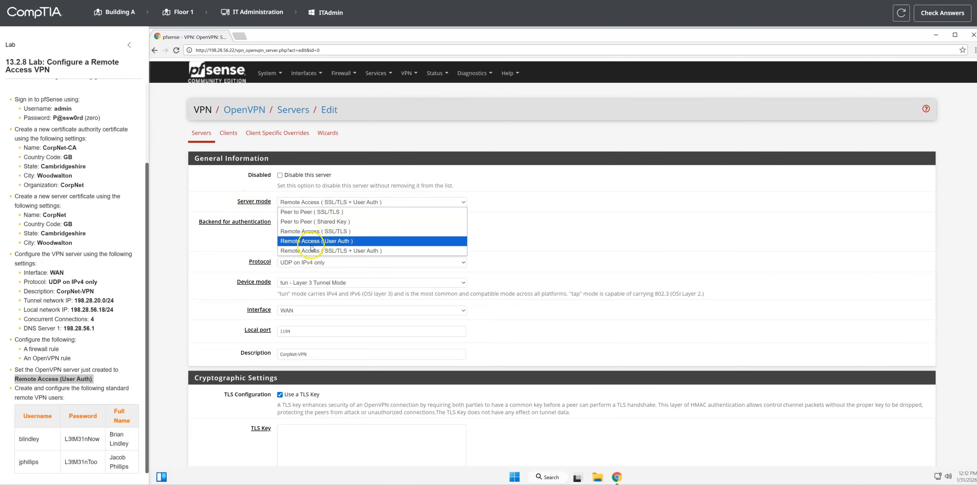
left_click(336, 241)
scroll(321, 293, "down", 20)
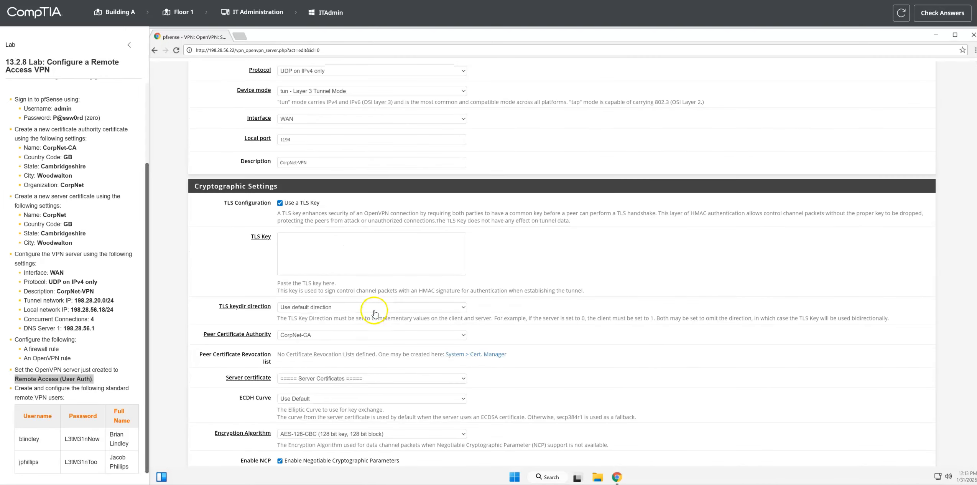
scroll(259, 377, "down", 10)
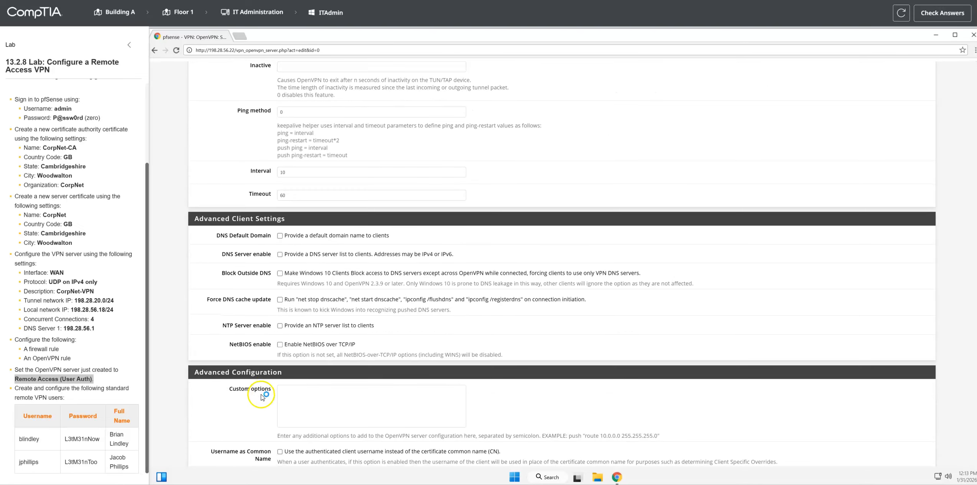
left_click(290, 430)
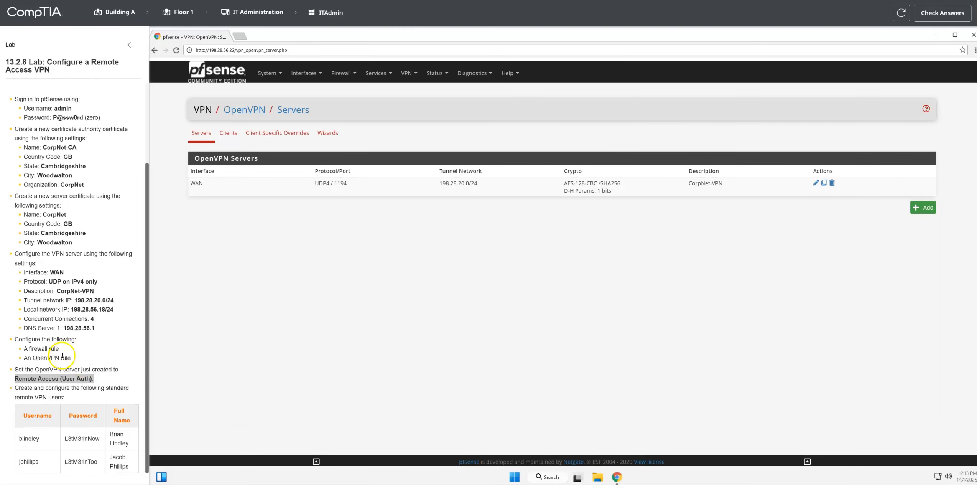
Step: Go to the pfSense User Manager and start adding a new user
left_click_drag(15, 389, 87, 397)
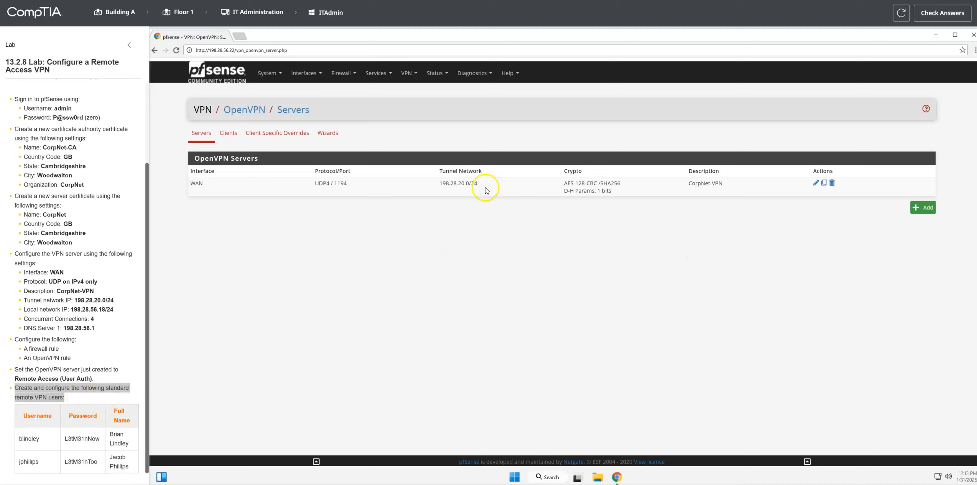
left_click(277, 74)
left_click(276, 73)
left_click(277, 74)
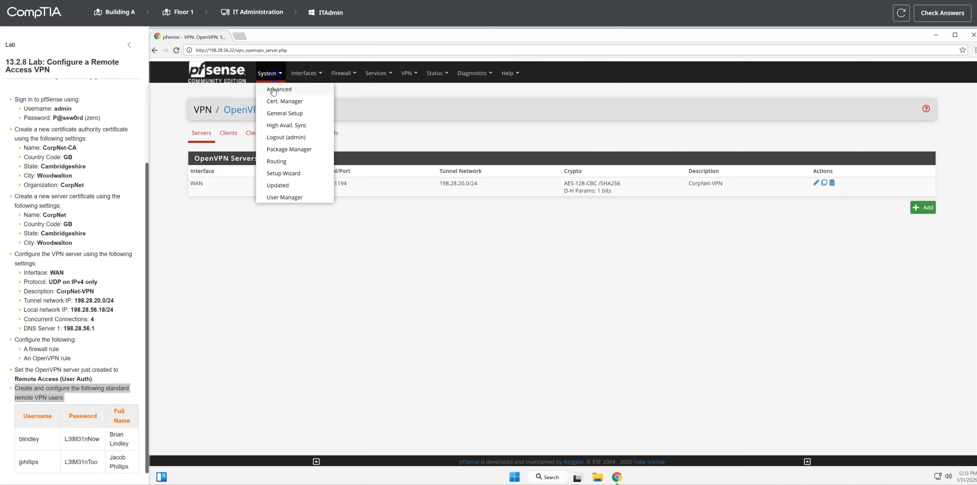
left_click(286, 197)
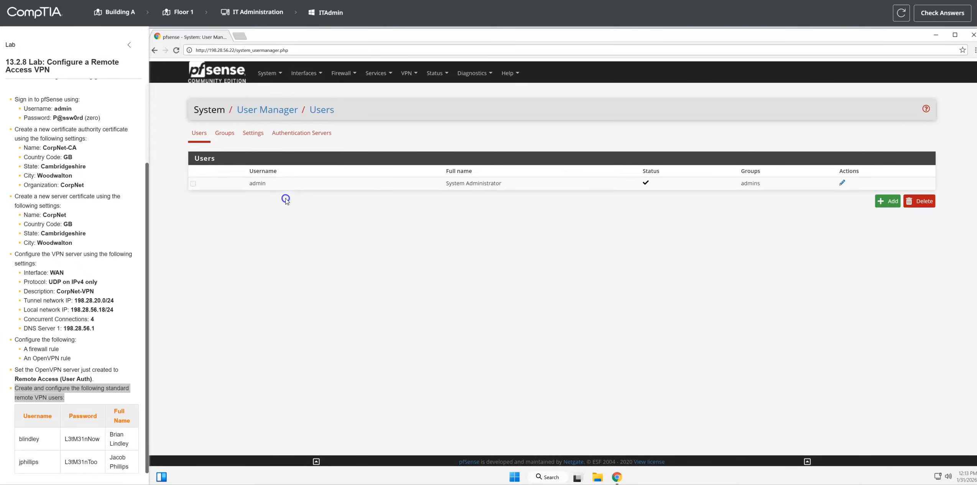
left_click_drag(20, 412, 140, 451)
key("ctrl+c")
left_click(884, 201)
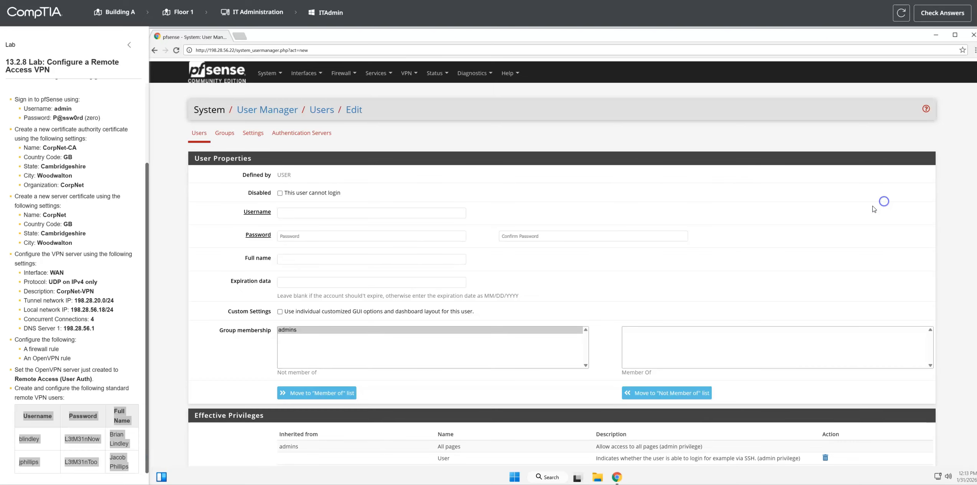
Step: Enter the username of the first VPN user listed in the lab instructions
left_click(291, 214)
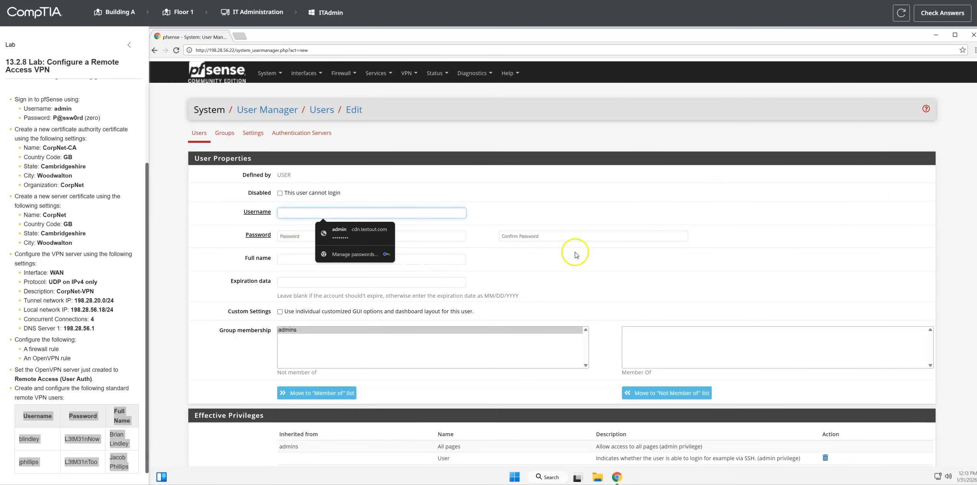
left_click(87, 409)
left_click_drag(18, 439, 46, 438)
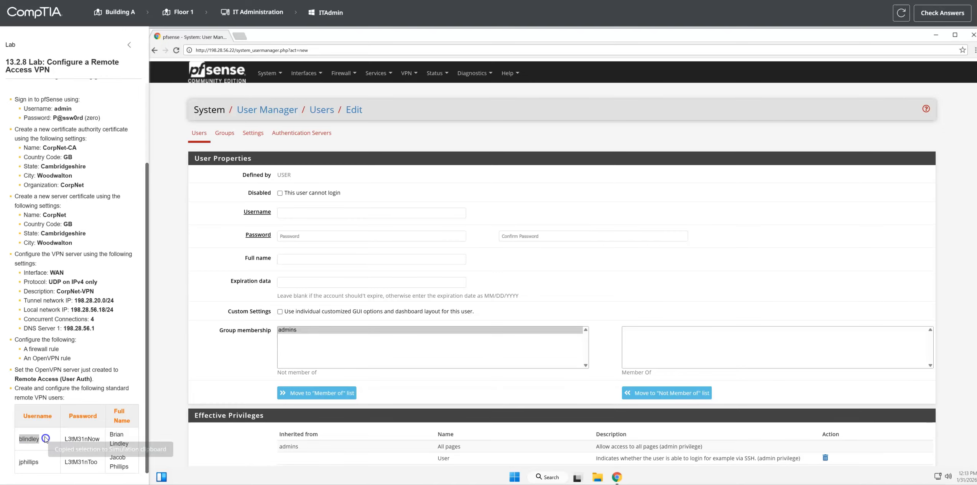
left_click(302, 214)
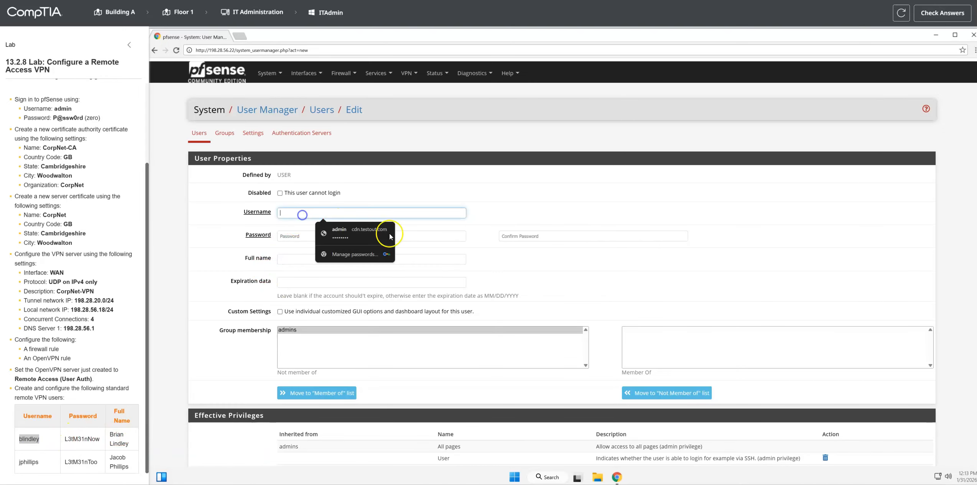
key("Escape")
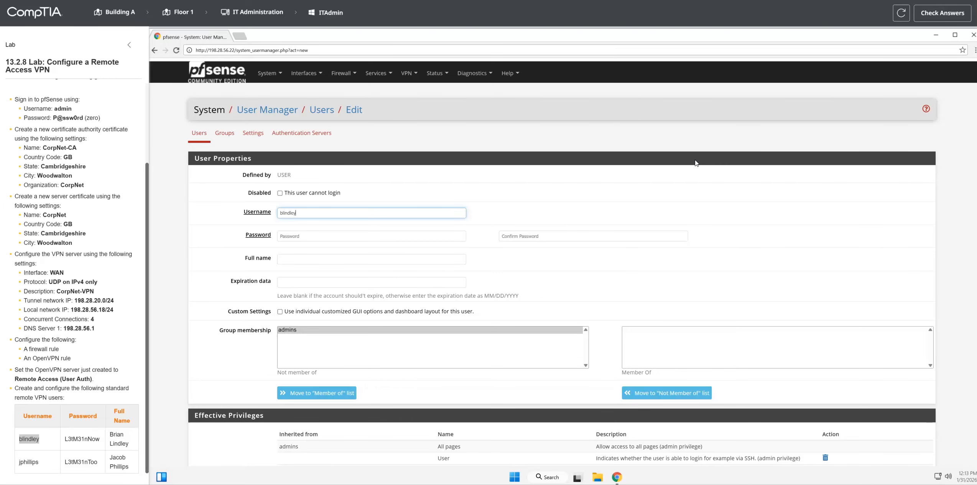
Step: Enter and confirm the first VPN user's account password
left_click(318, 233)
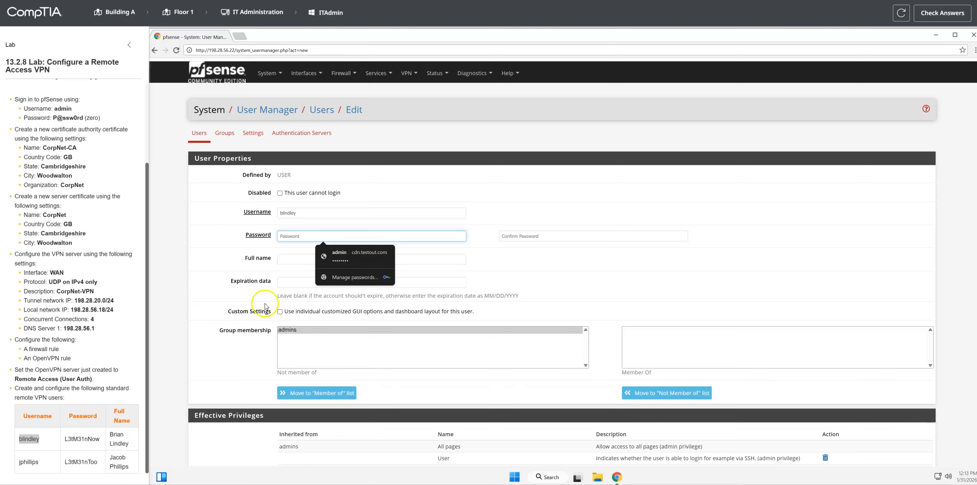
double_click(82, 438)
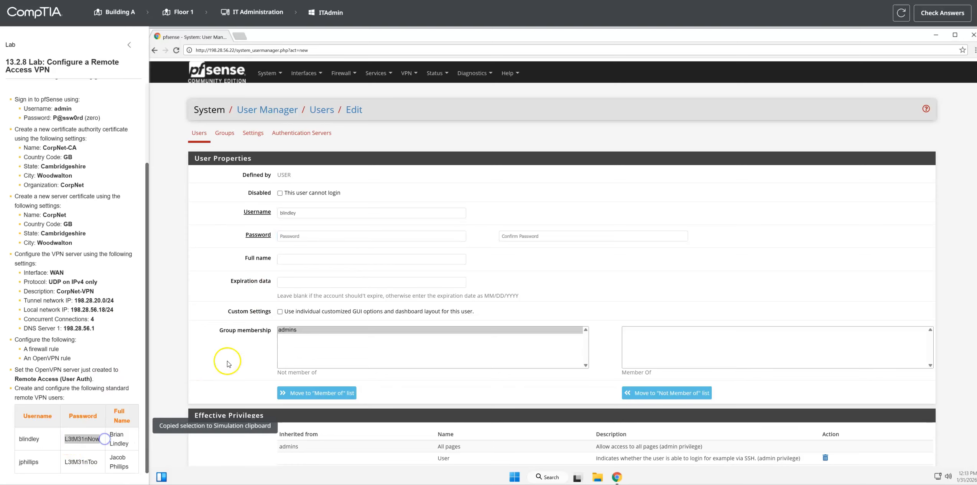
left_click(307, 238)
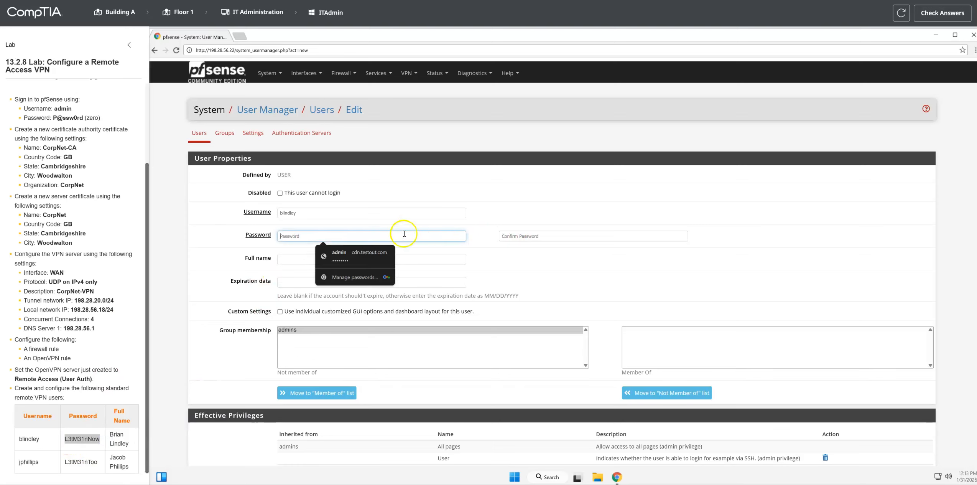
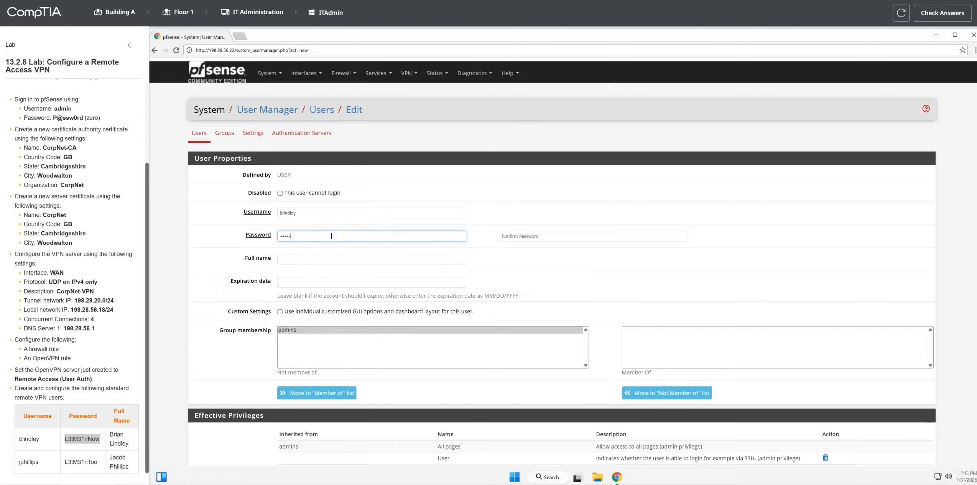
left_click(529, 236)
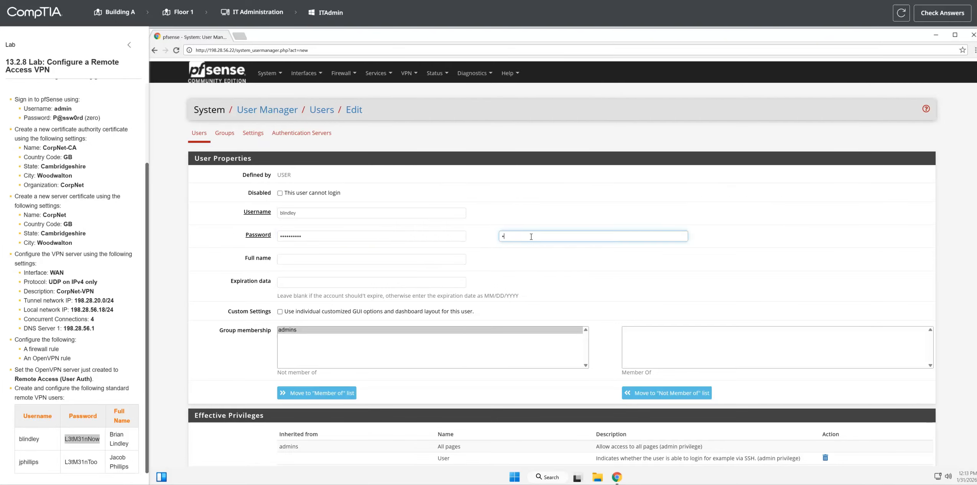
Step: Fill in the first VPN user's full name and save the account
left_click(305, 257)
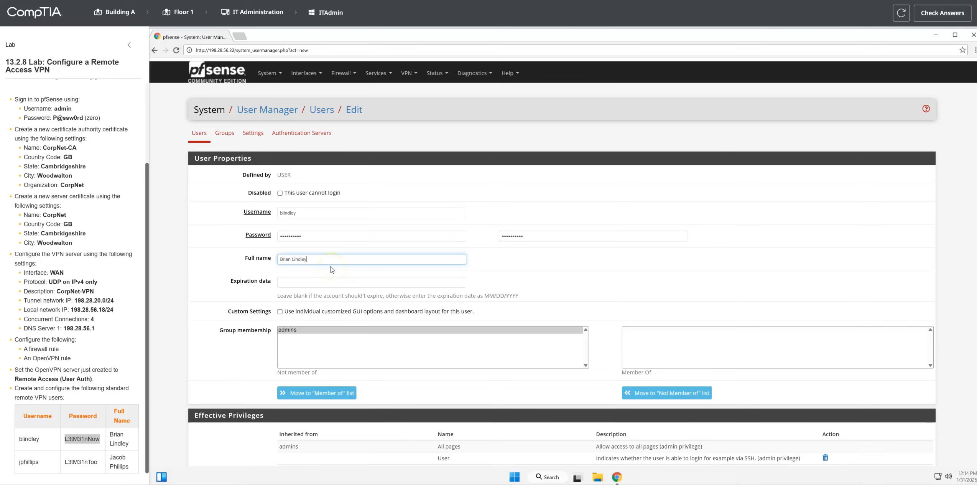
scroll(266, 334, "down", 6)
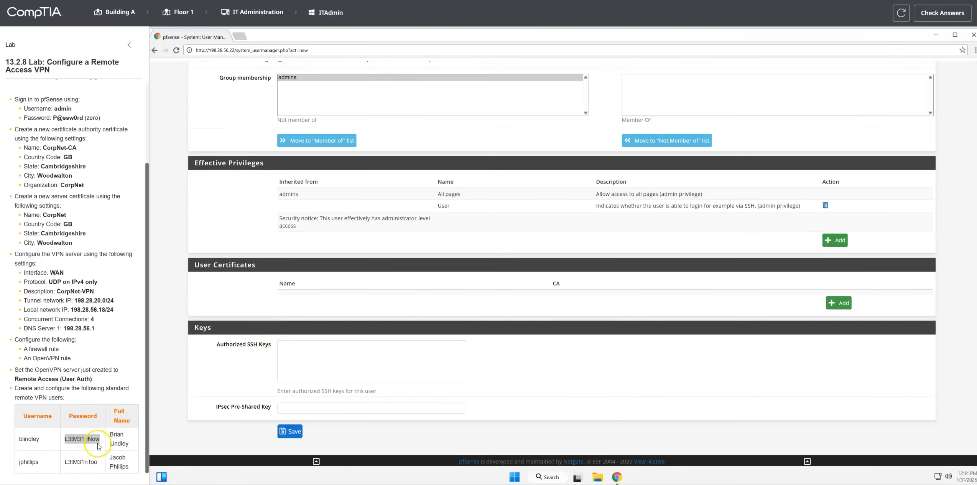
left_click(297, 436)
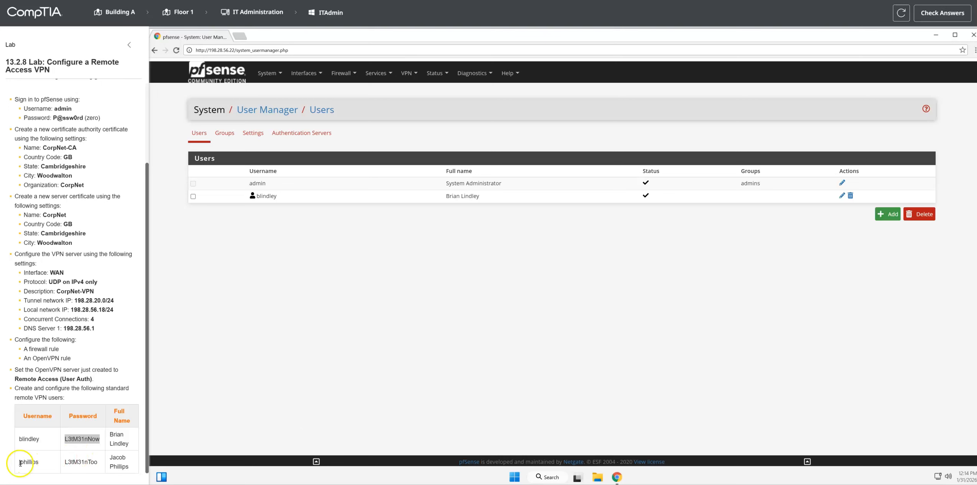
Step: Add another user account with the username of the second VPN user listed in the lab instructions
left_click_drag(20, 463, 39, 462)
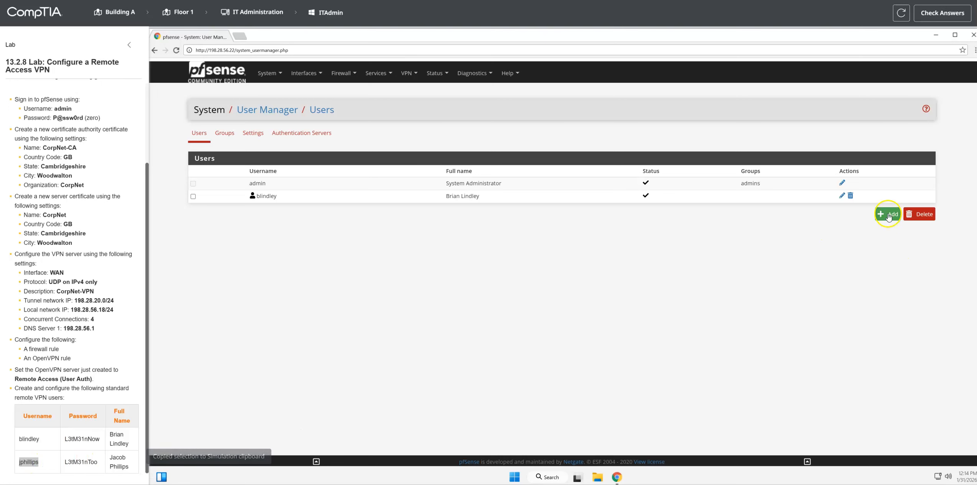
left_click(889, 215)
left_click(292, 215)
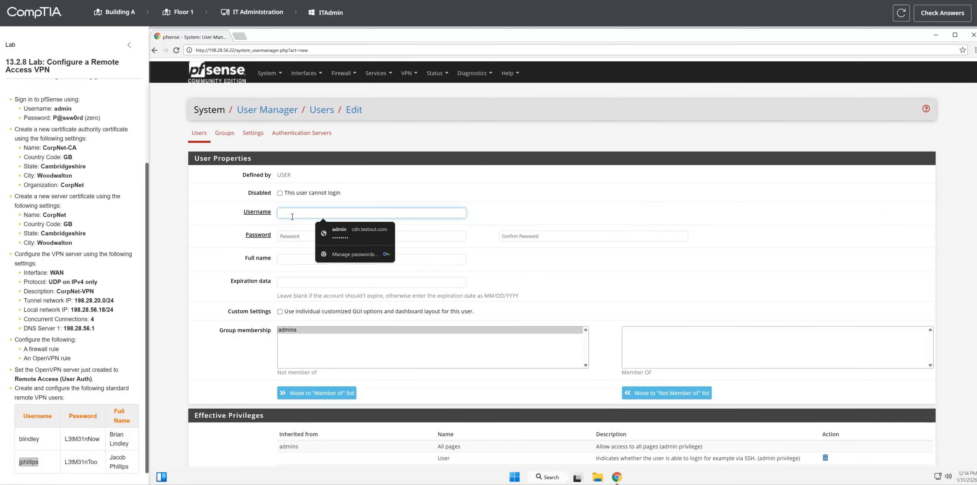
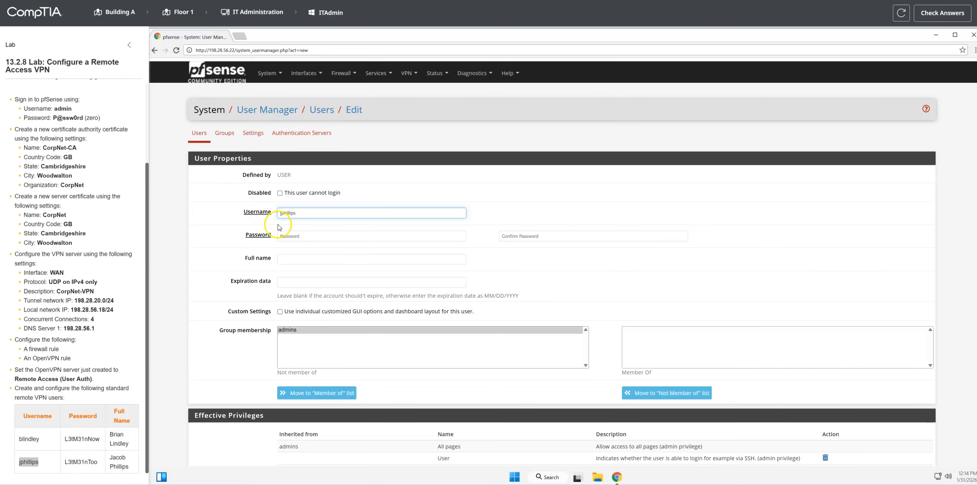
Step: Enter and confirm the second VPN user's account password
left_click(287, 236)
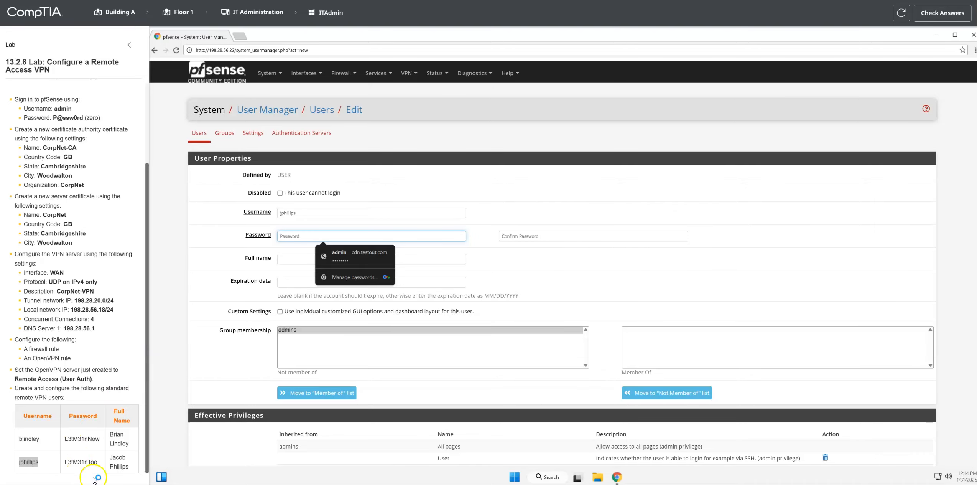
left_click_drag(63, 462, 104, 462)
left_click(305, 237)
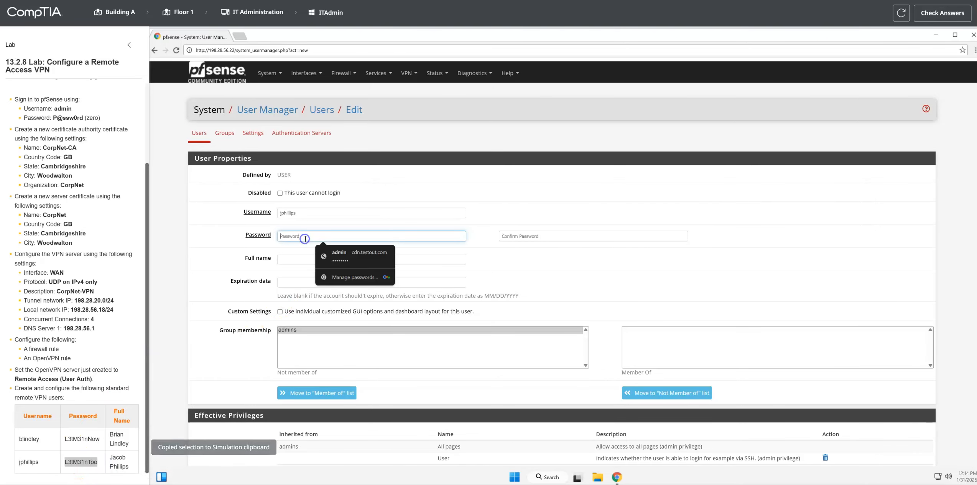
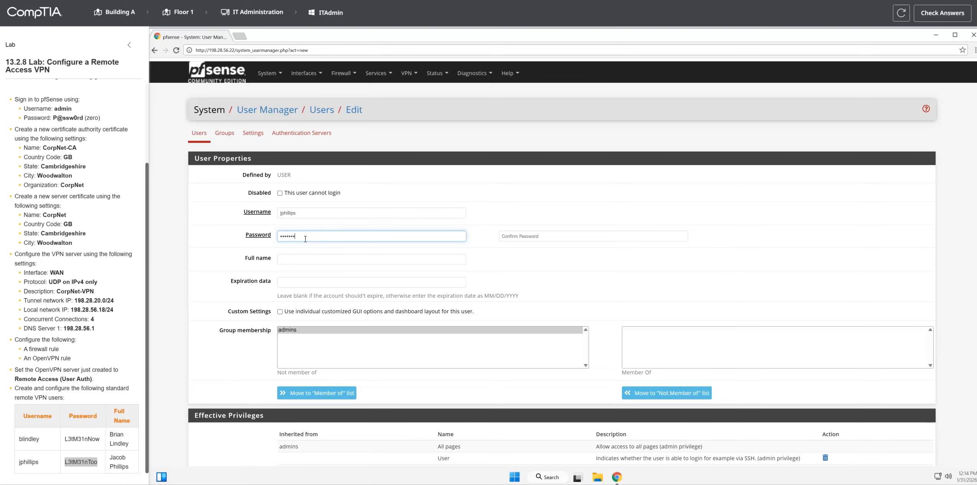
left_click(527, 234)
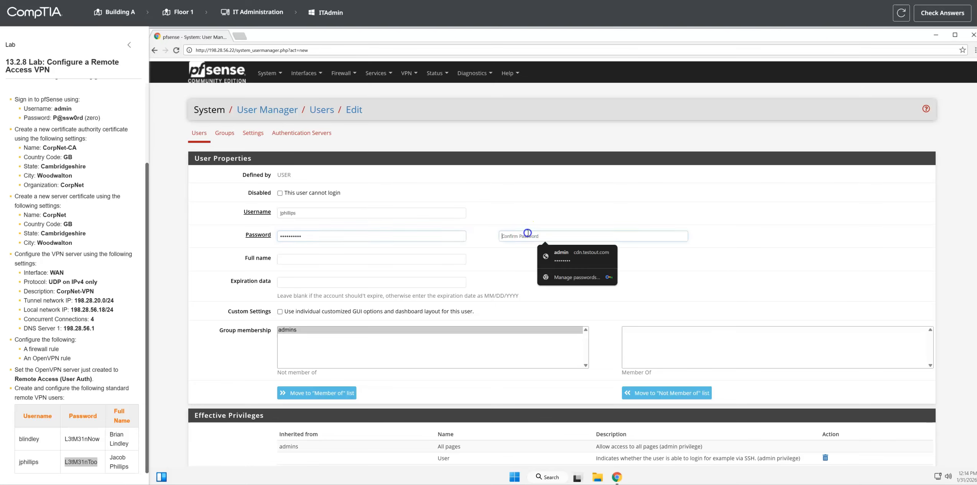
type("L")
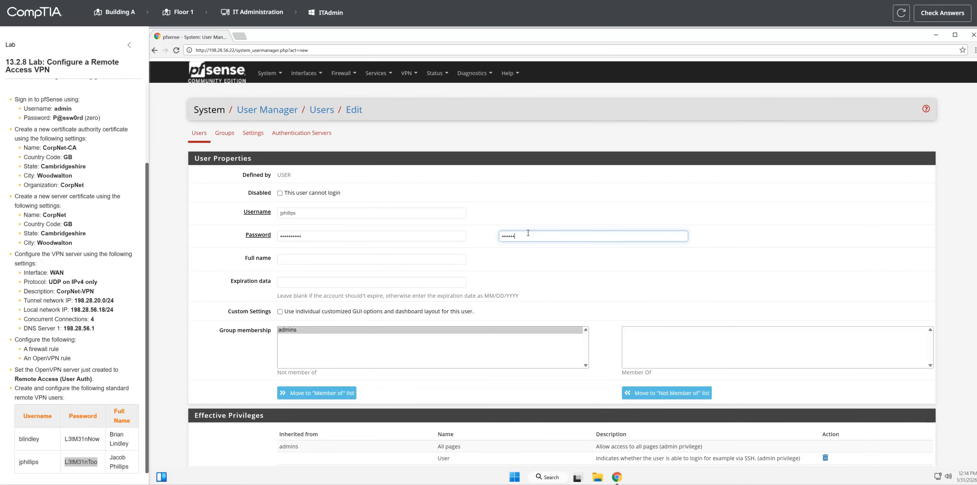
Step: Save the second VPN user with their full name filled in, and have the lab answers checked
left_click(306, 259)
double_click(118, 457)
triple_click(121, 457)
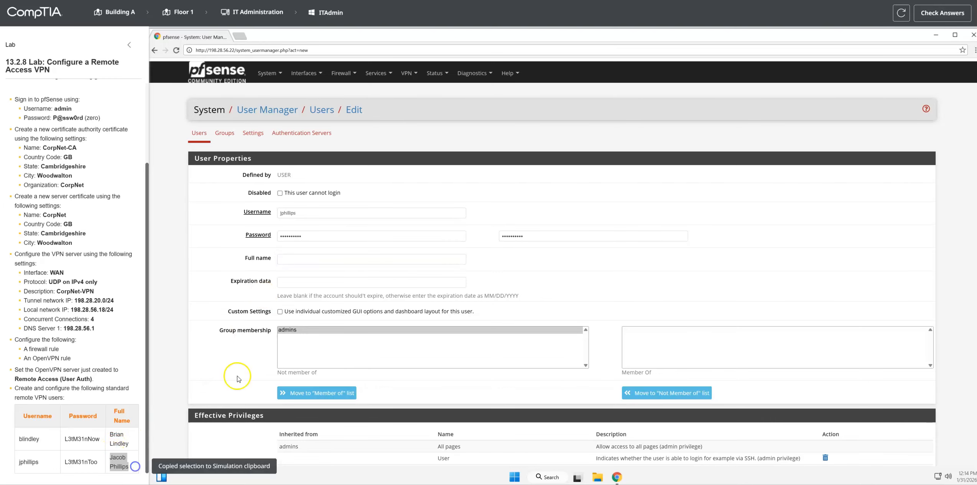
left_click(298, 257)
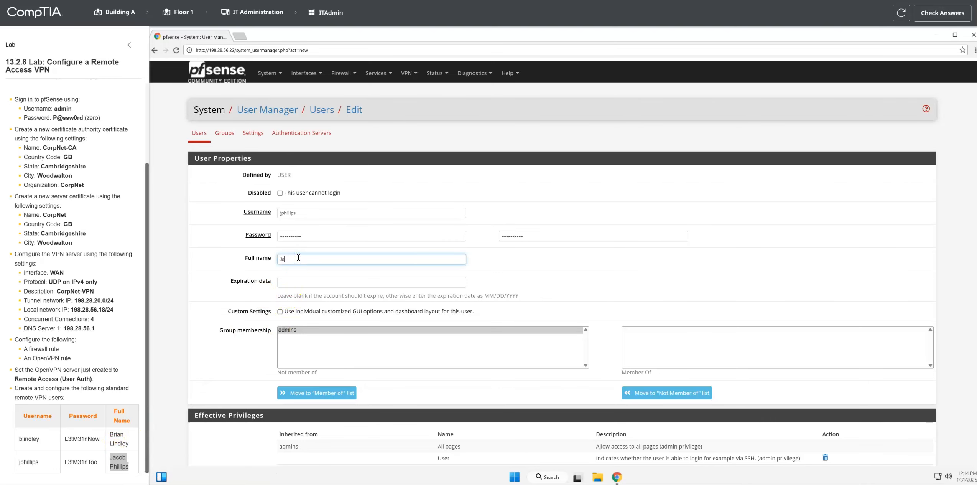
scroll(245, 349, "down", 5)
left_click(285, 433)
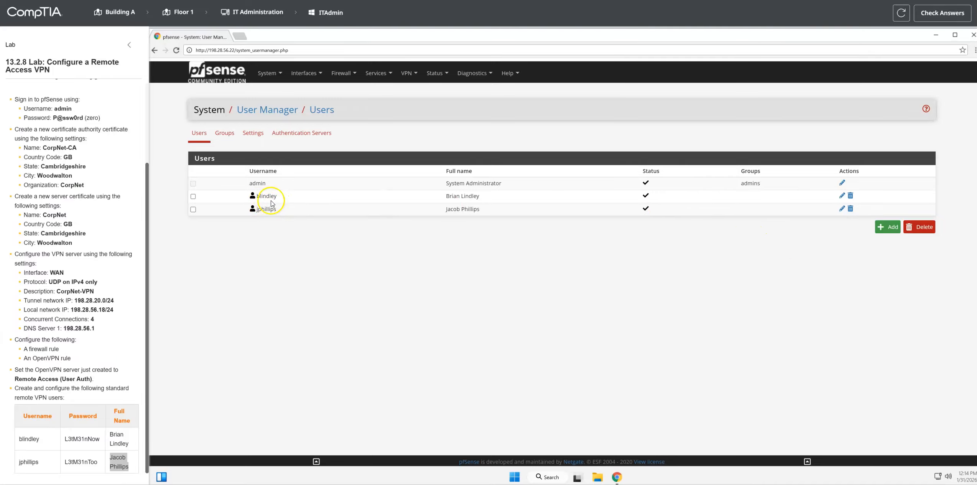
left_click(942, 13)
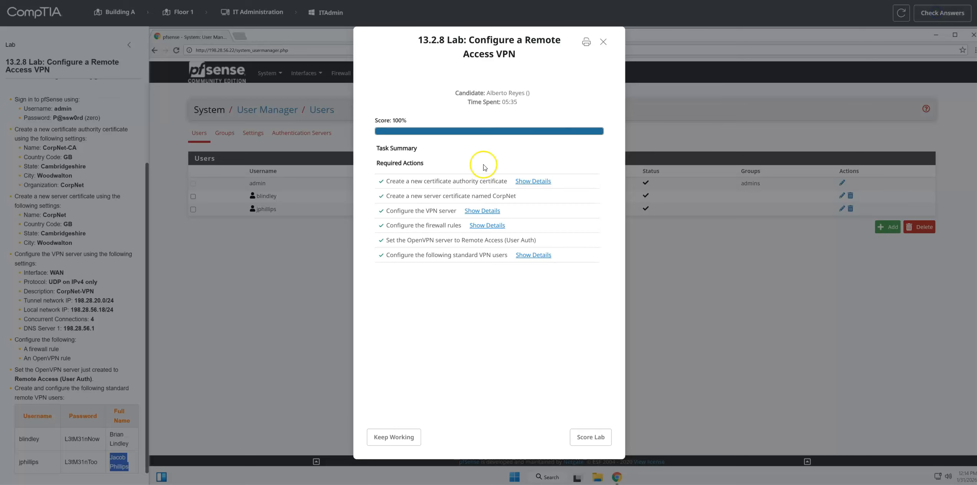